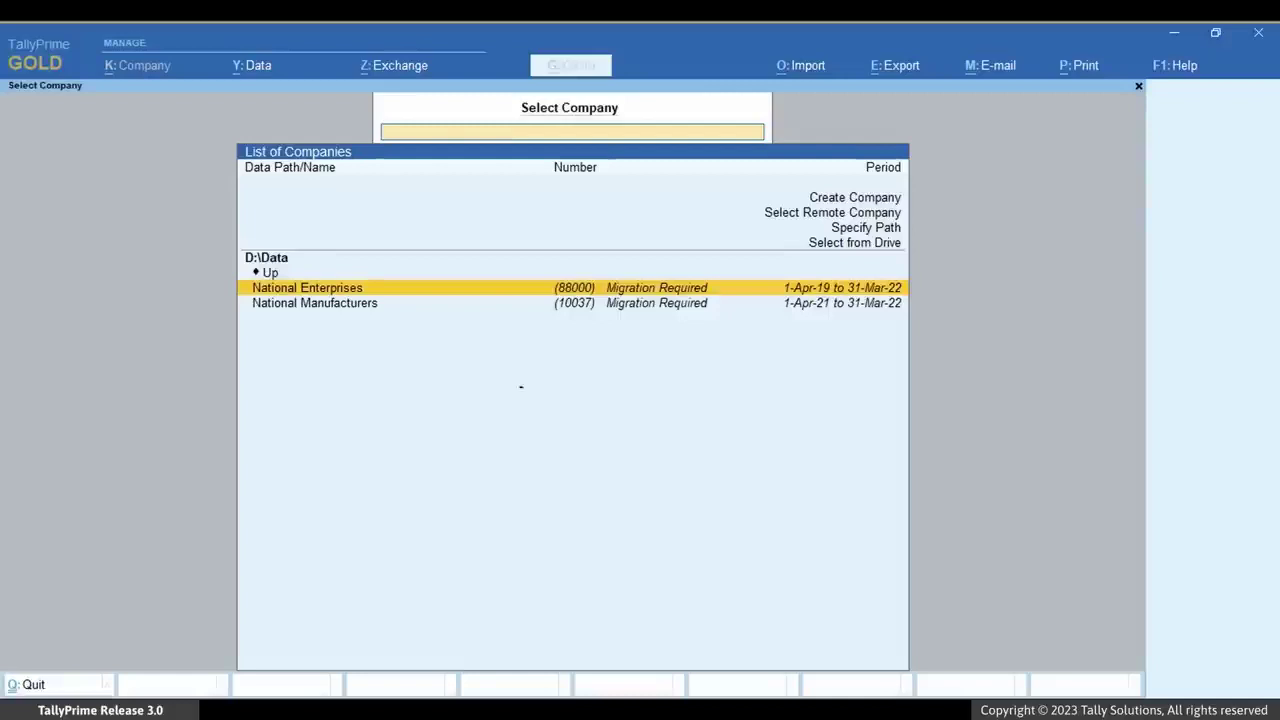
# Step: Select the National Enterprises company in D:\Data and log in with the company username
pyautogui.press('Return')
pyautogui.write('a')
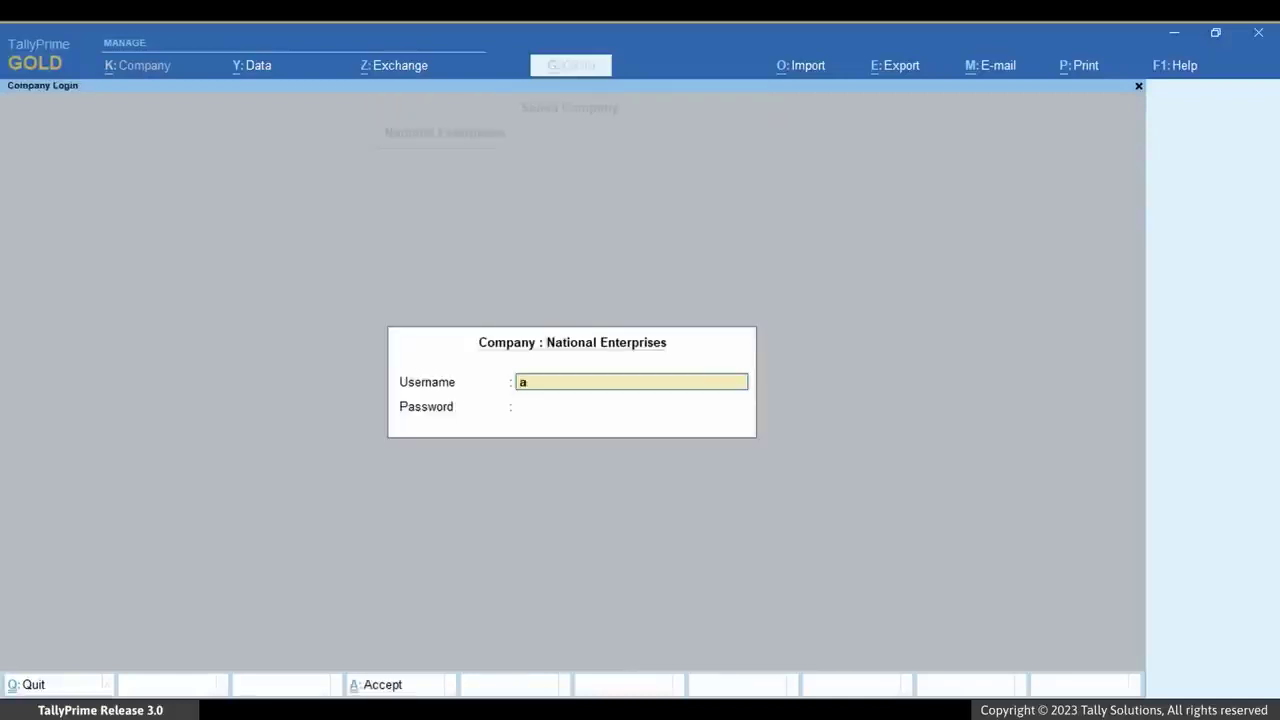
pyautogui.press('Return')
pyautogui.press('Return')
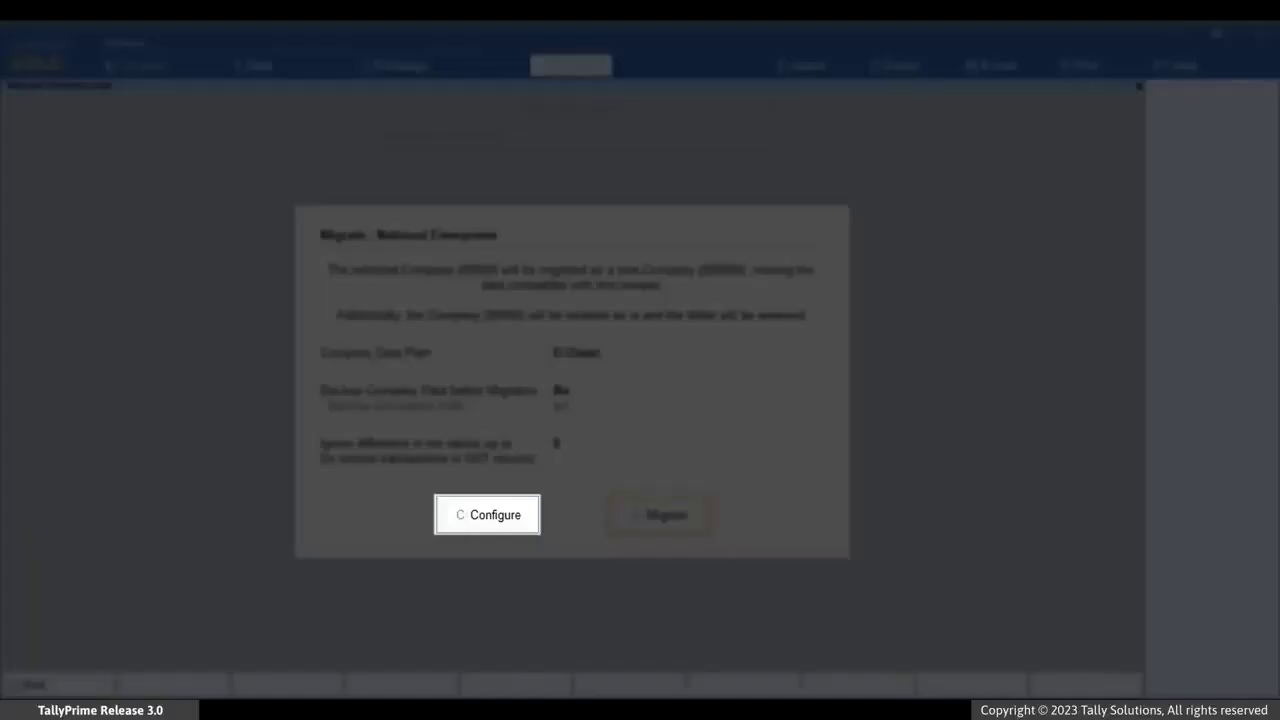
# Step: Configure the migration to back up company data beforehand, with D:\Backup as the backup destination path
pyautogui.press('c')
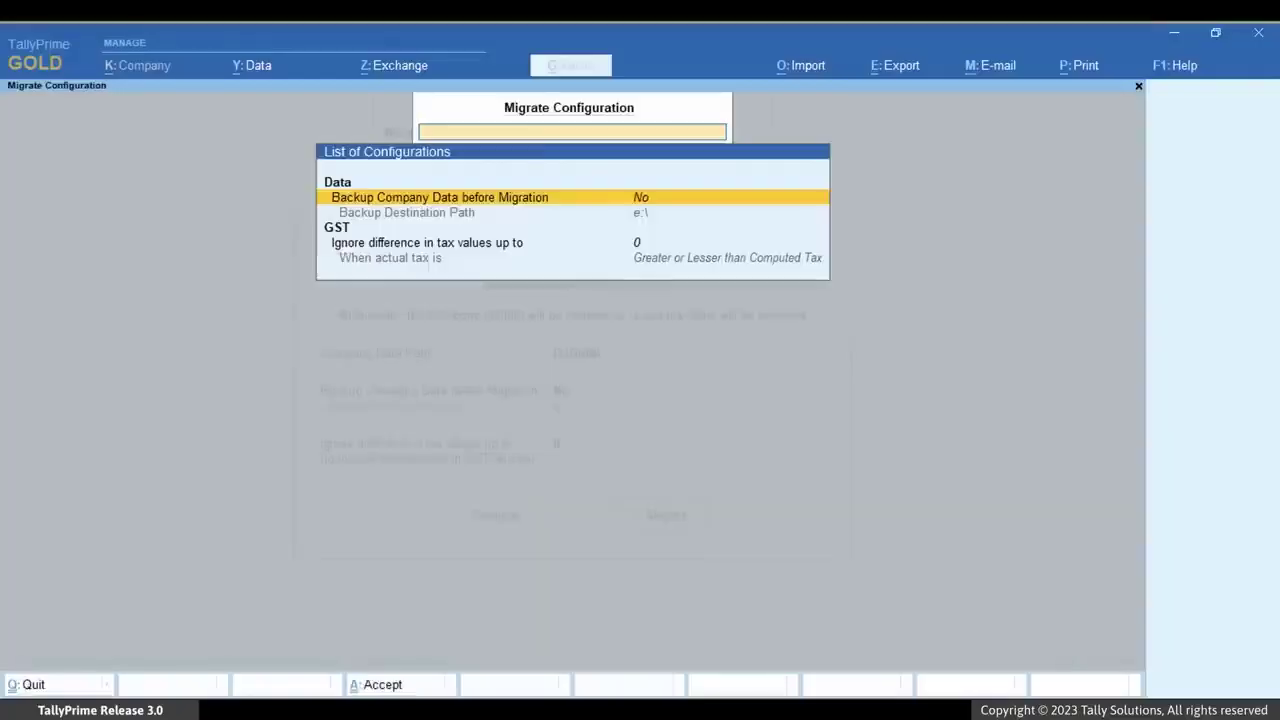
pyautogui.press('y')
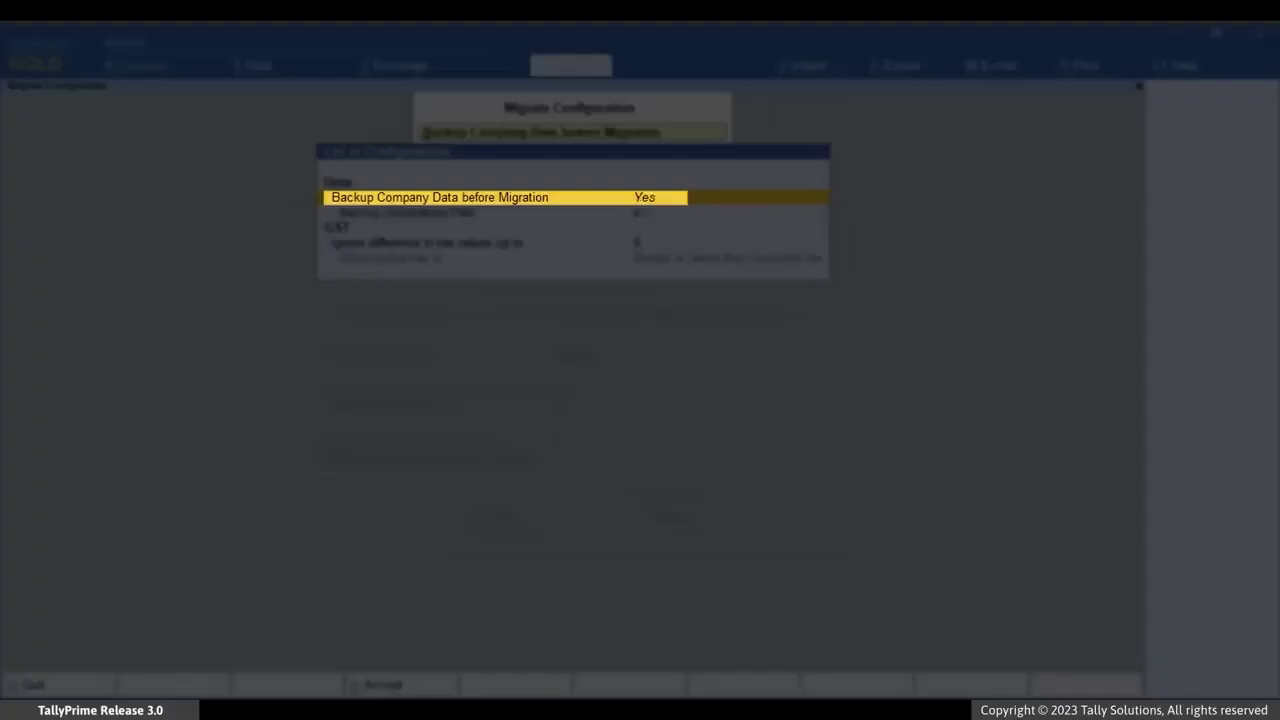
pyautogui.press('Down')
pyautogui.press('Return')
pyautogui.press('Up')
pyautogui.press('Return')
pyautogui.press('Down')
pyautogui.press('Return')
pyautogui.press('Down')
pyautogui.press('Down')
pyautogui.press('Return')
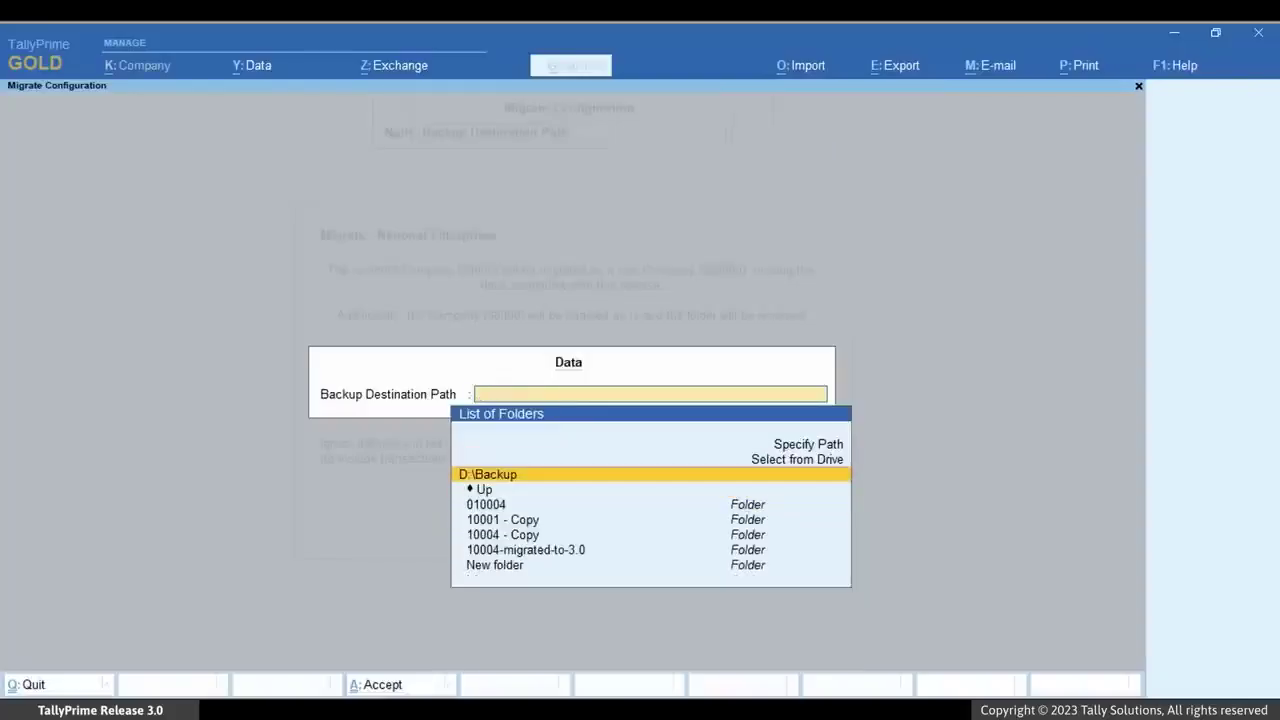
pyautogui.press('Return')
# Step: Try a GST tax-value difference limit of 1 and browse the options for when actual tax differs from computed tax
pyautogui.press('Down')
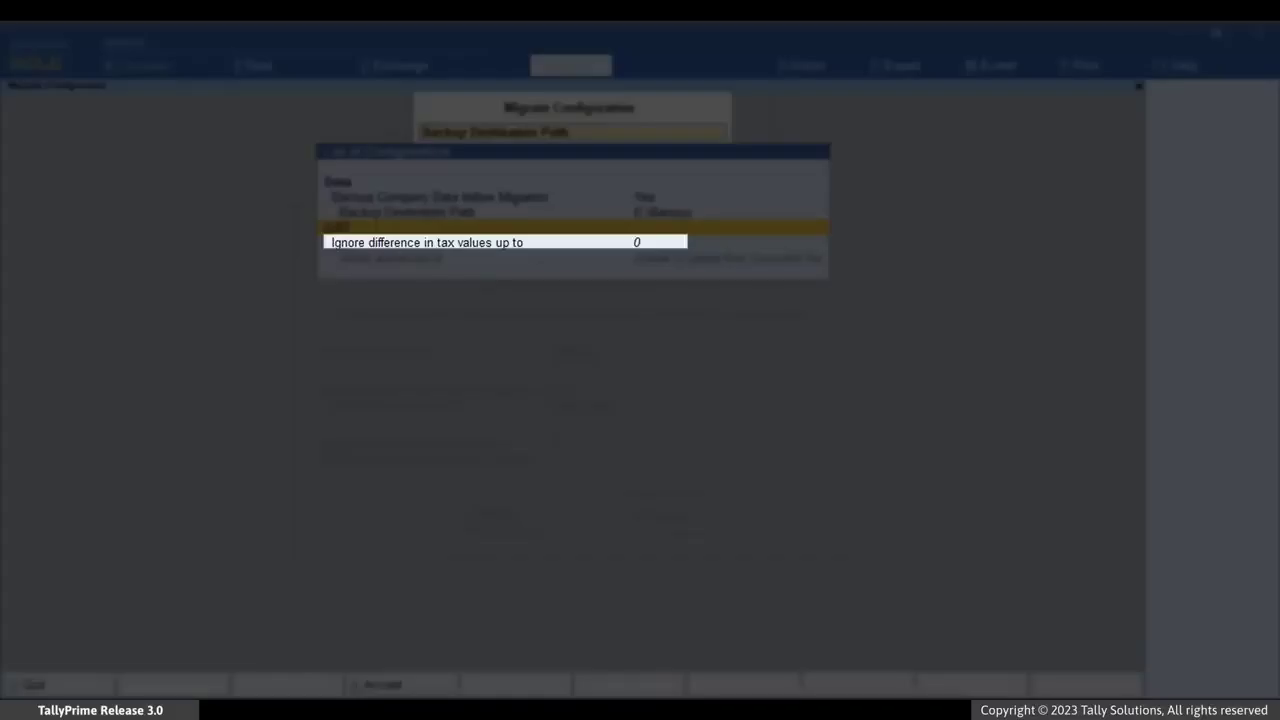
pyautogui.press('Down')
pyautogui.press('Return')
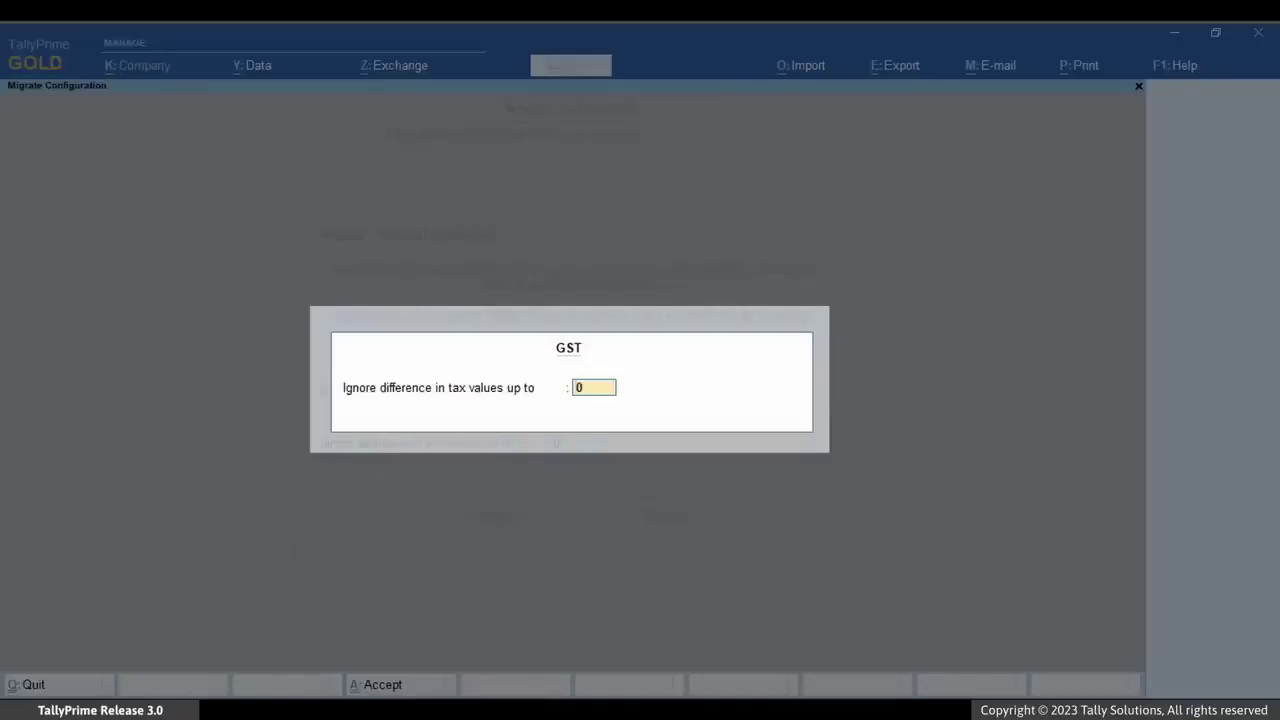
pyautogui.write('1')
pyautogui.press('Return')
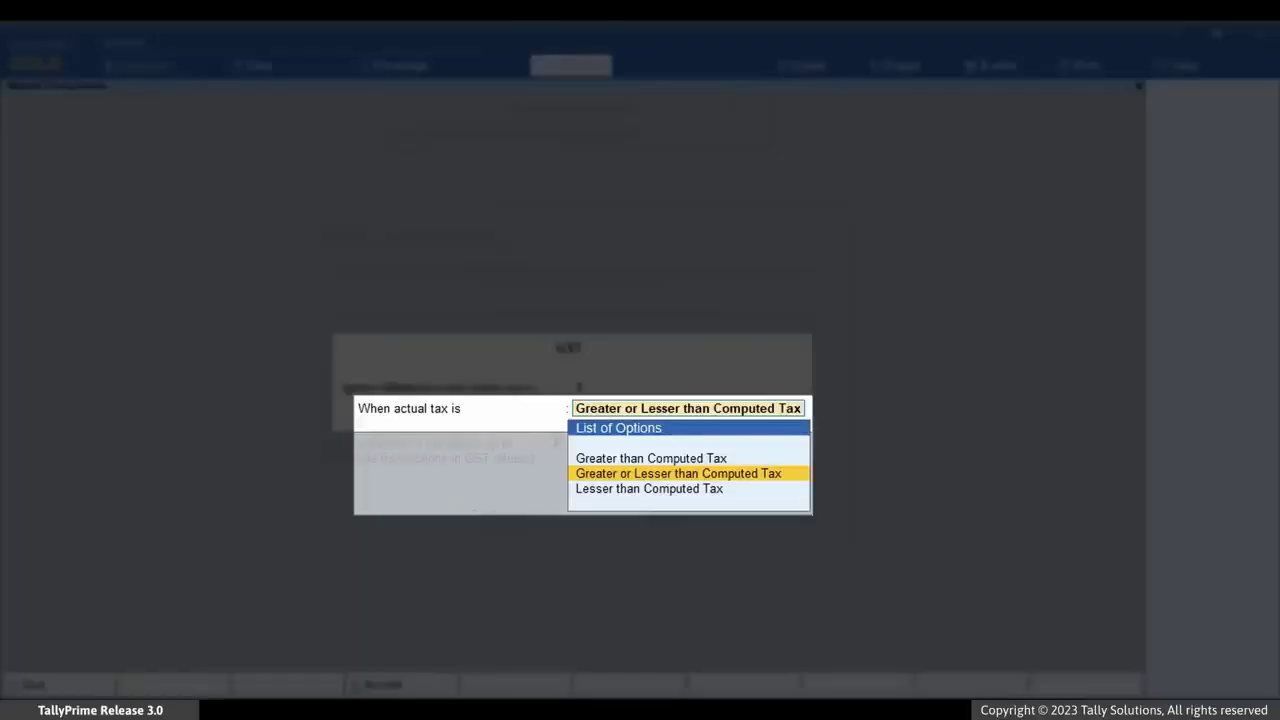
pyautogui.press('Up')
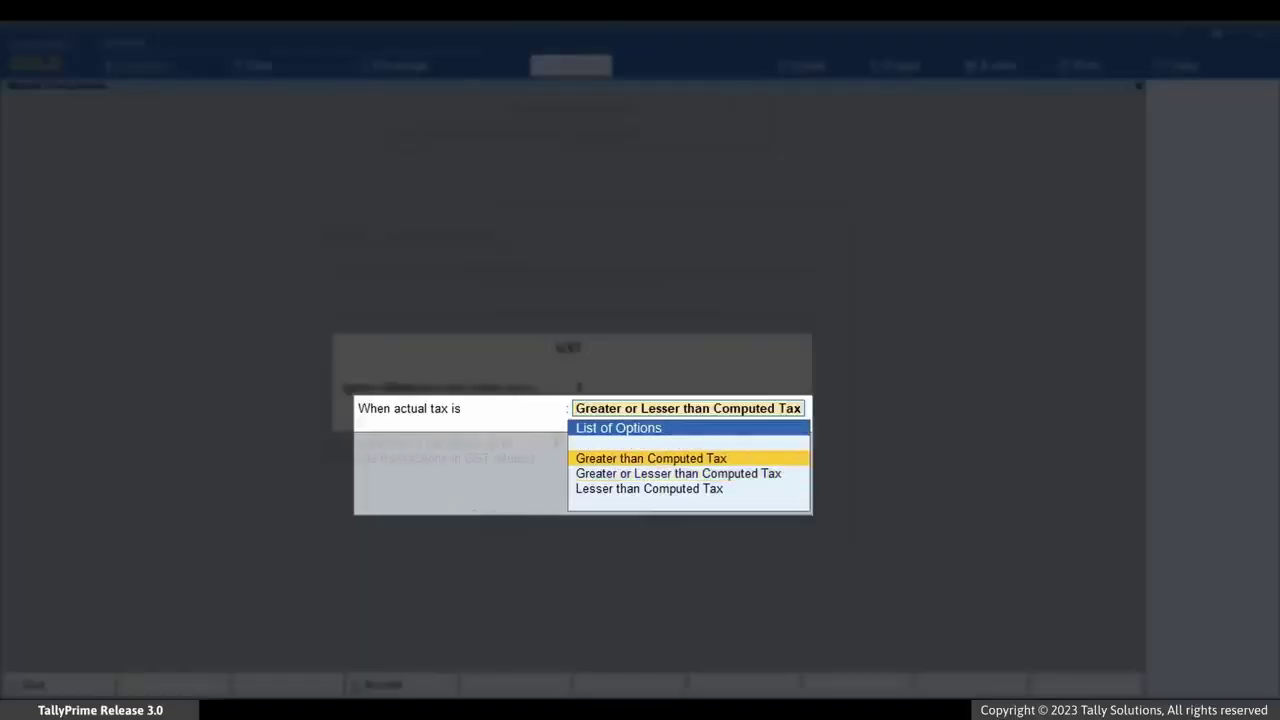
pyautogui.press('Down')
pyautogui.press('Down')
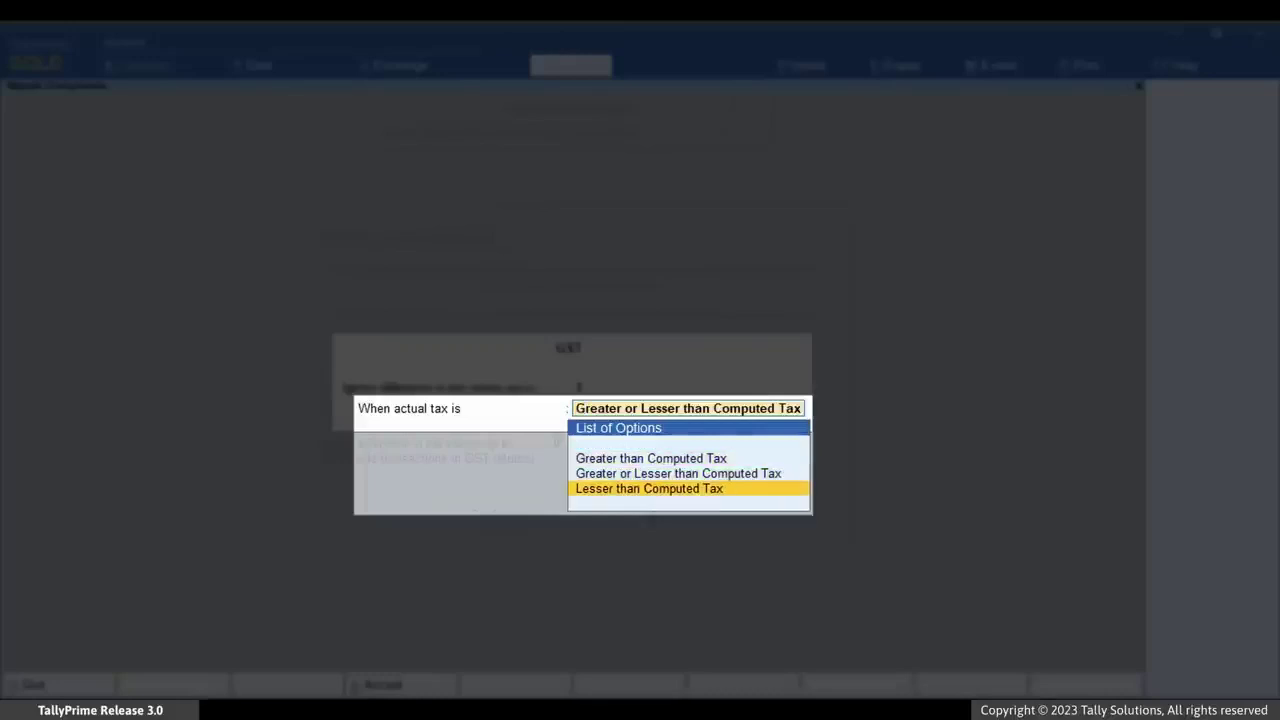
pyautogui.press('Up')
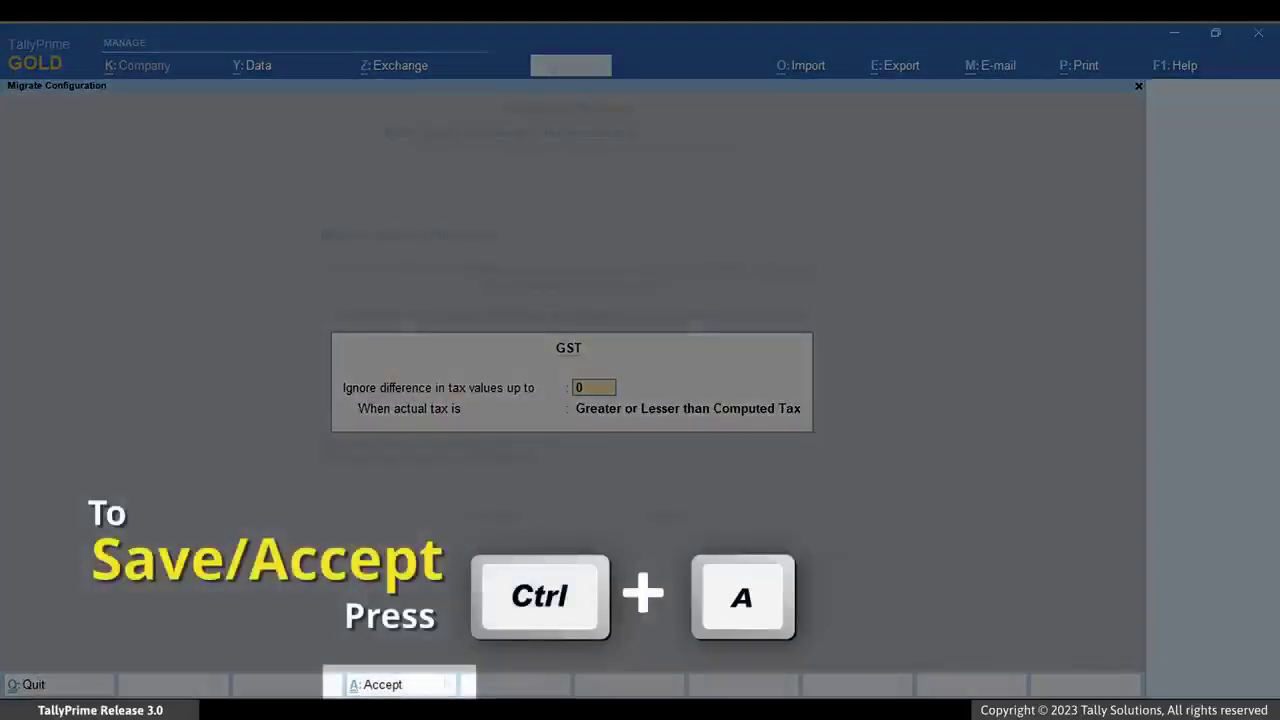
# Step: Save the migration configuration with the tax-value difference at 0, and migrate National Enterprises using the company login
pyautogui.hotkey('ctrl', 'a')
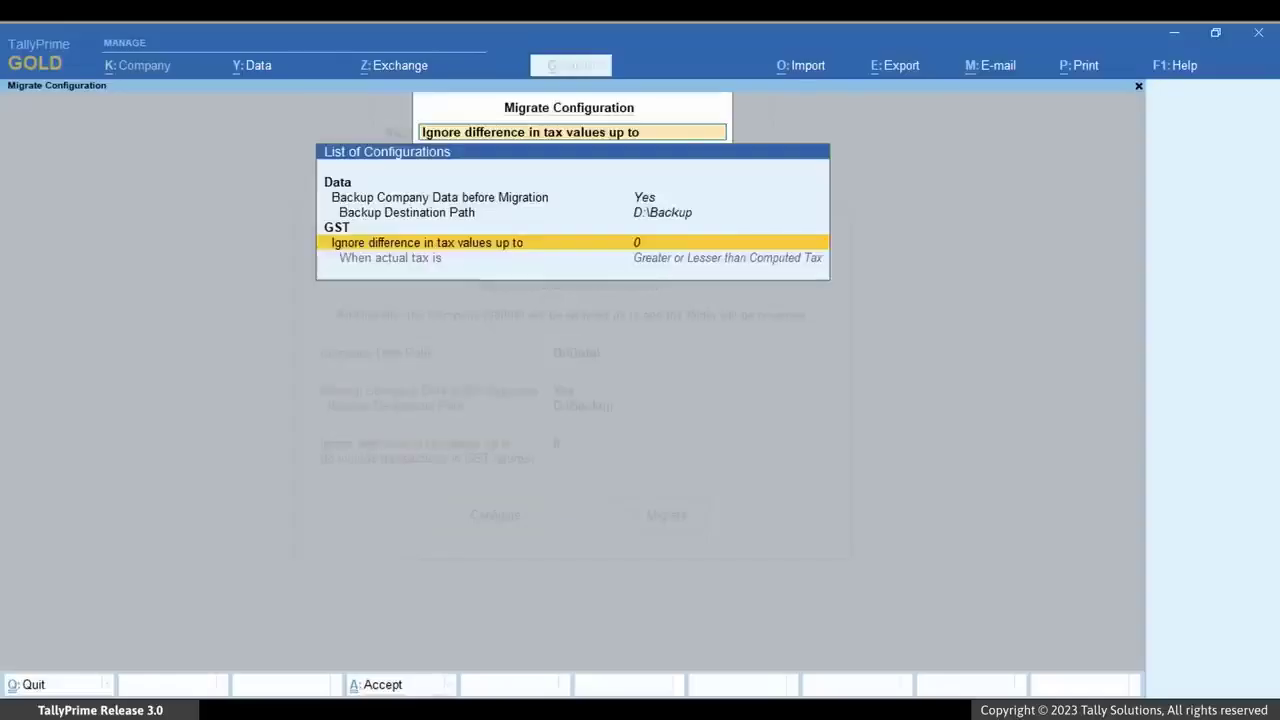
pyautogui.hotkey('ctrl', 'a')
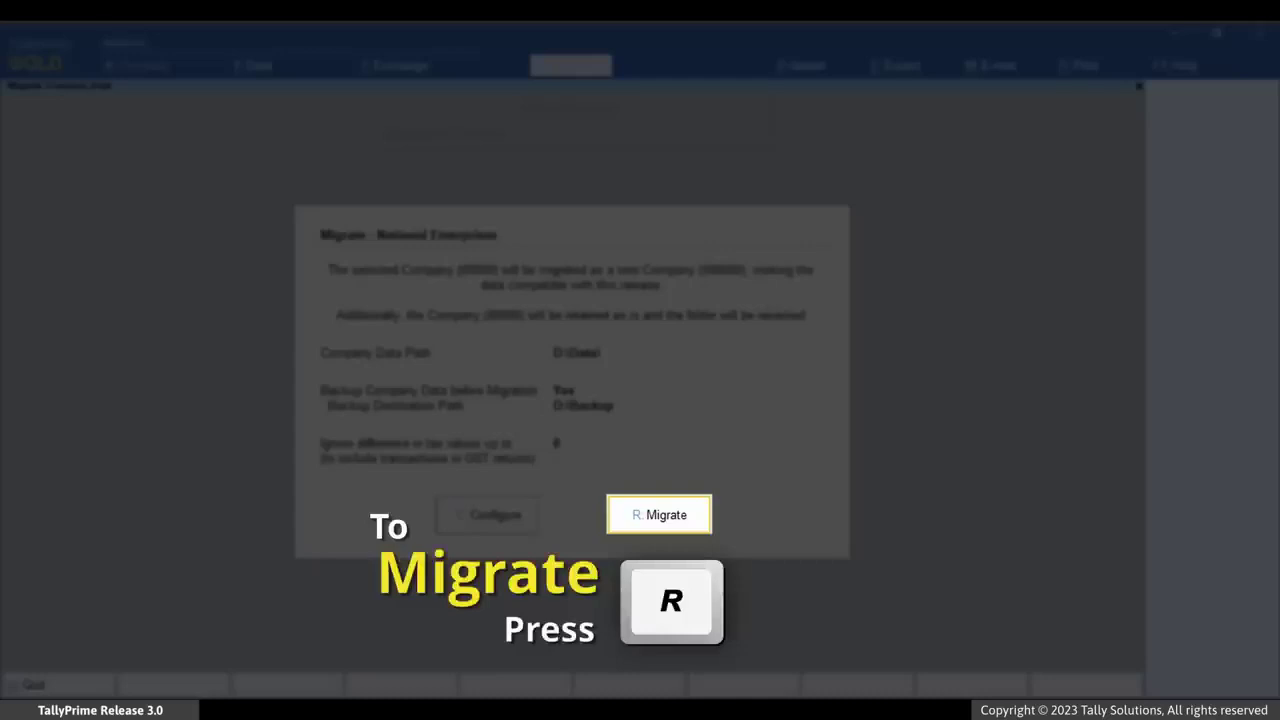
pyautogui.press('r')
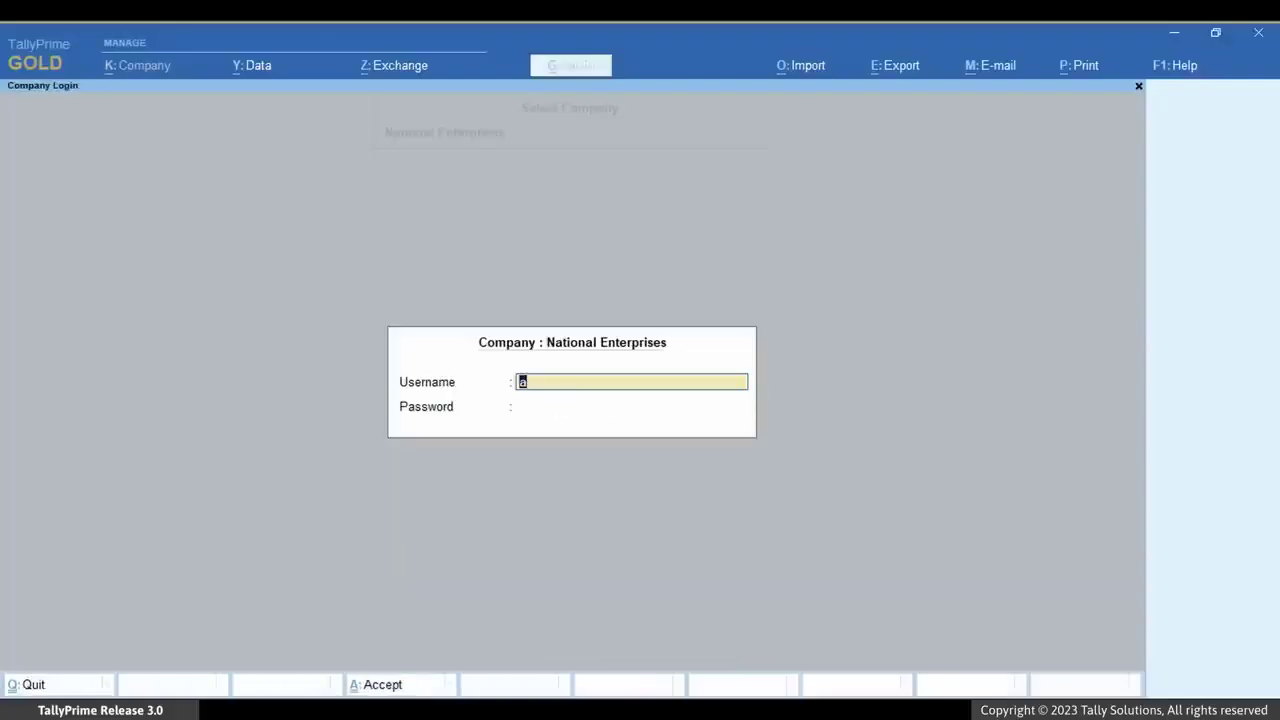
pyautogui.press('Return')
pyautogui.press('Return')
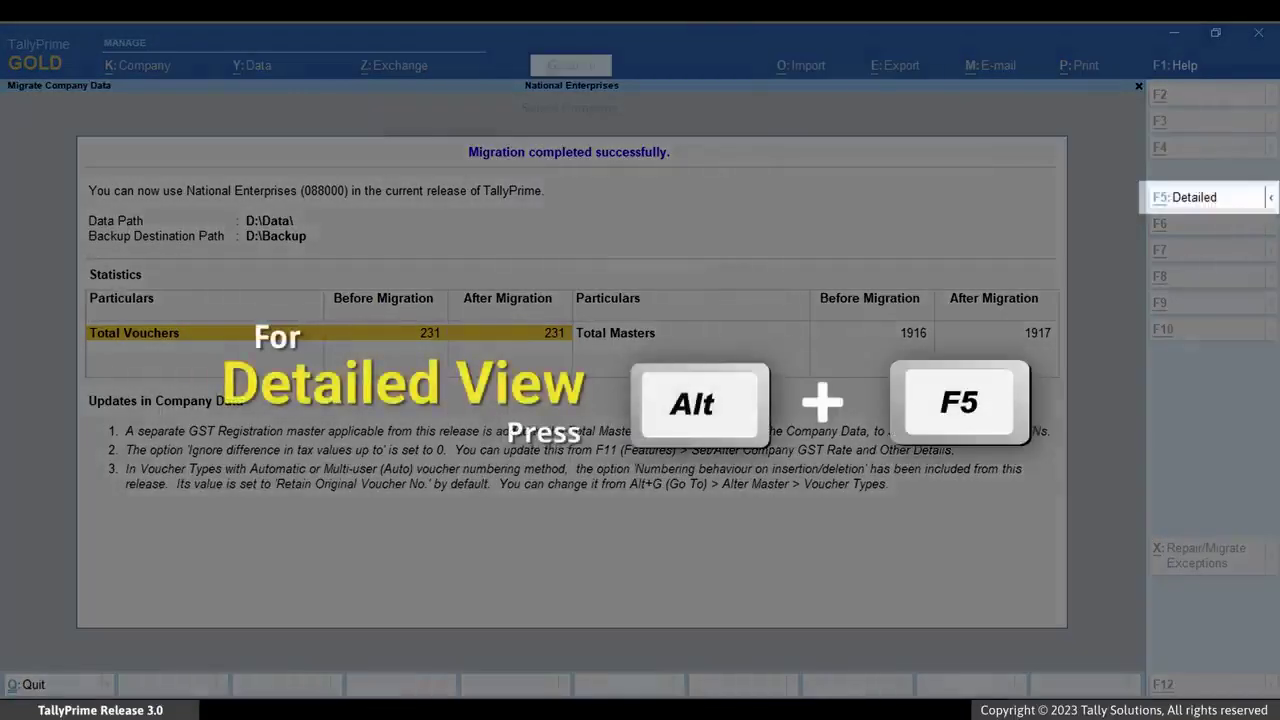
# Step: Show the detailed voucher and master migration statistics, and log in to the migrated National Enterprises company
pyautogui.hotkey('alt', 'F5')
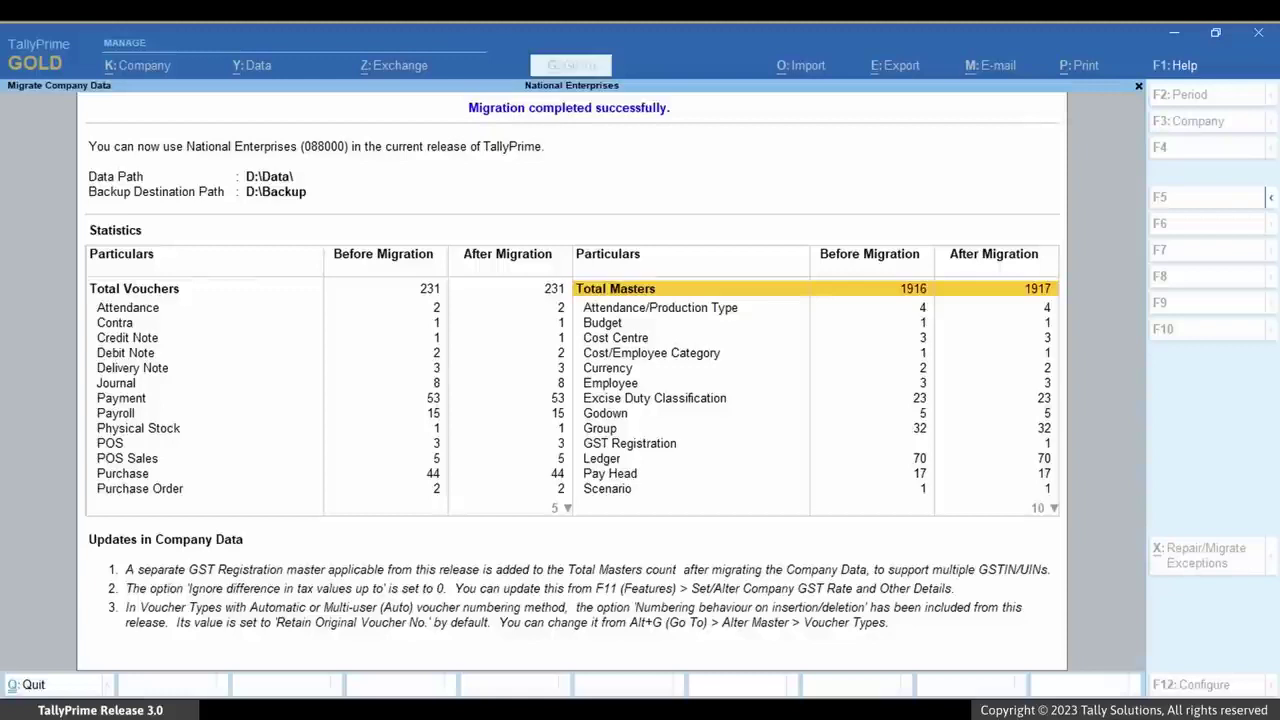
pyautogui.press('Return')
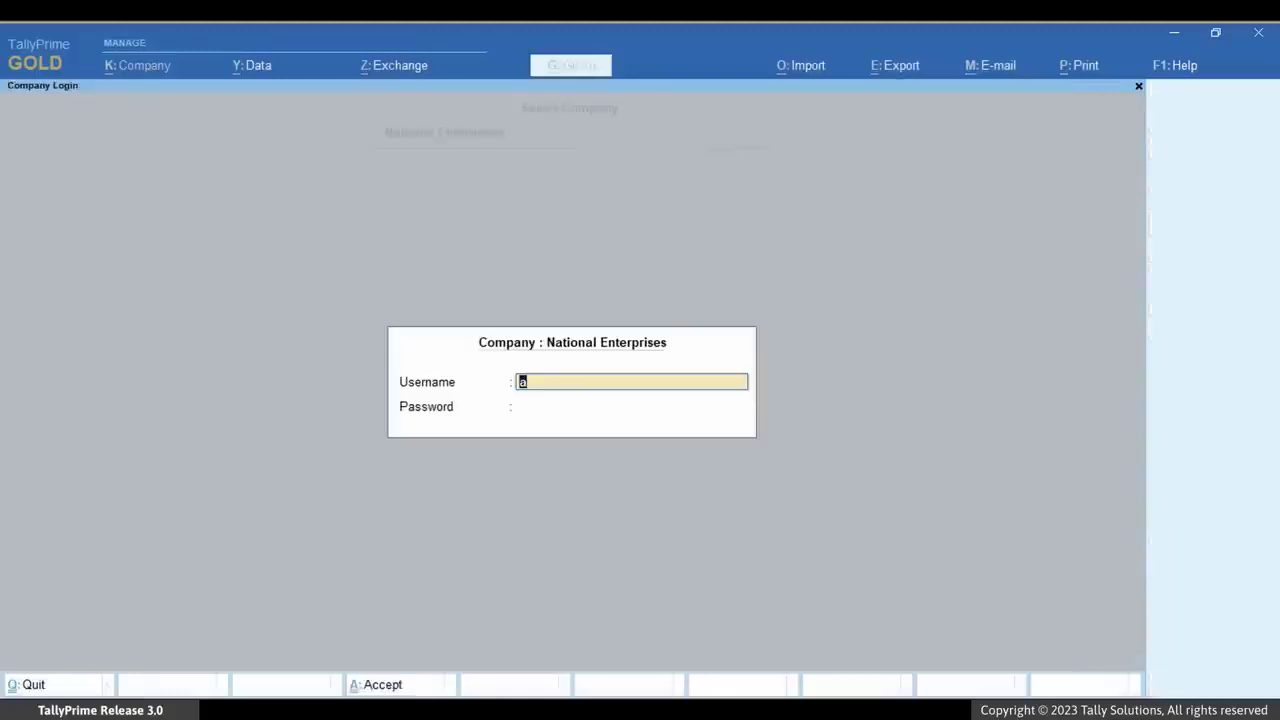
pyautogui.press('Return')
pyautogui.press('Return')
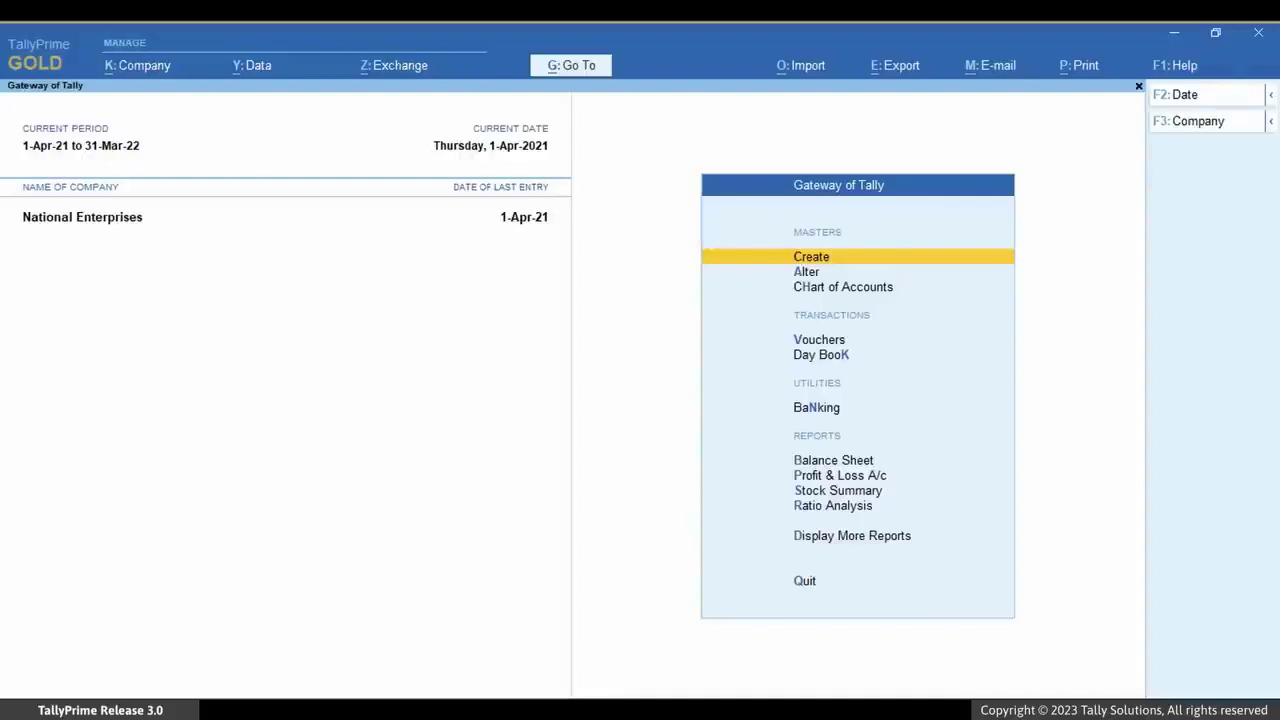
# Step: Bring up the company selection list and check the National Enterprises entry and the migrated folder in D:\Data
pyautogui.hotkey('alt', 'k')
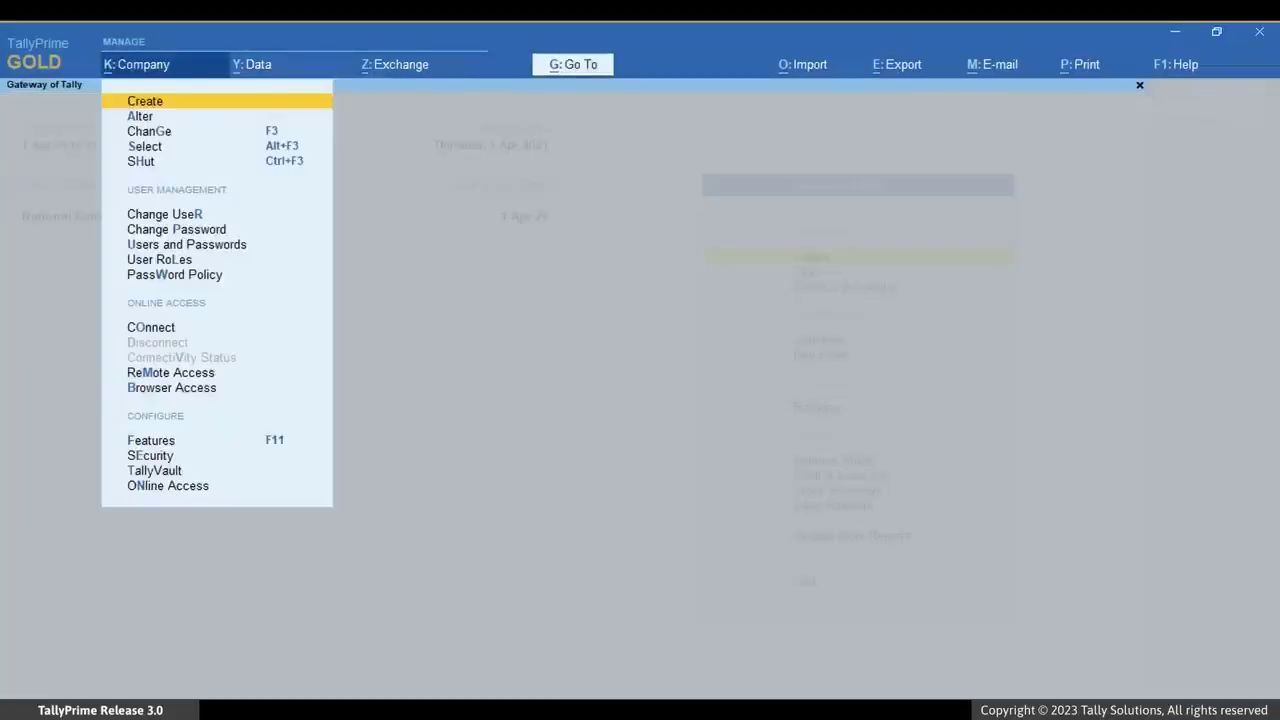
pyautogui.press('Down')
pyautogui.press('Down')
pyautogui.press('Down')
pyautogui.press('Return')
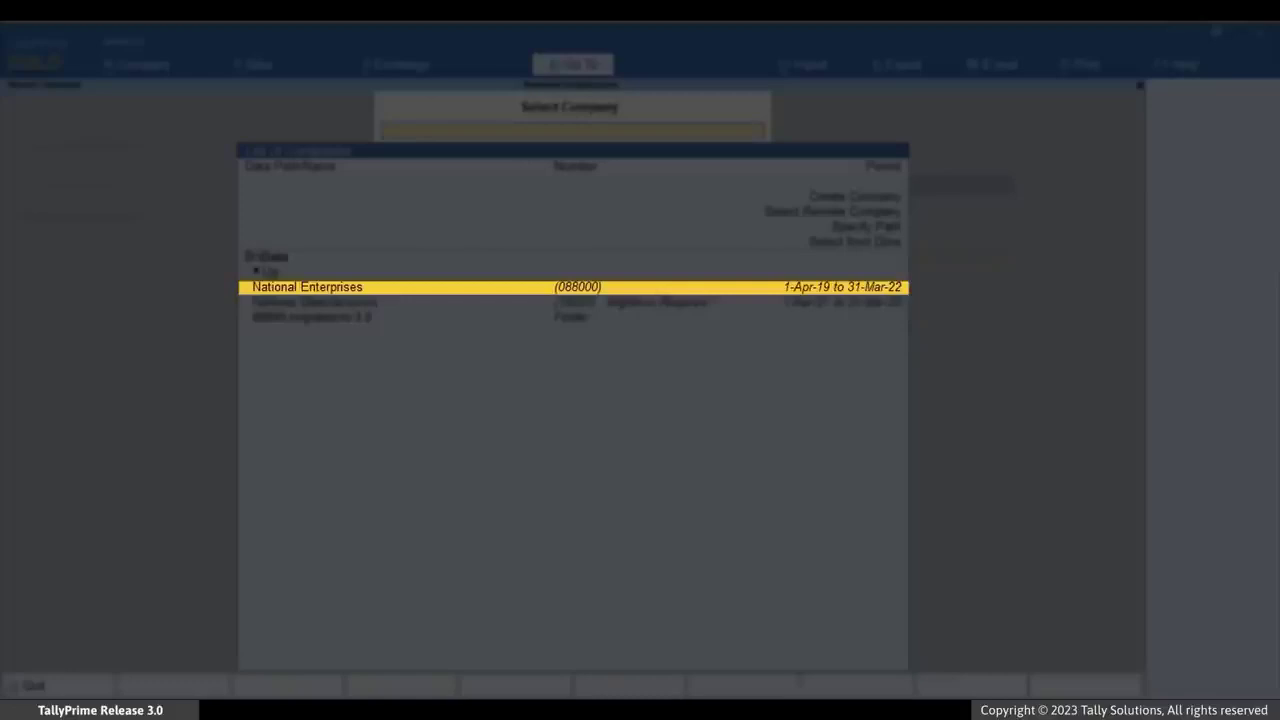
pyautogui.press('Down')
pyautogui.press('Down')
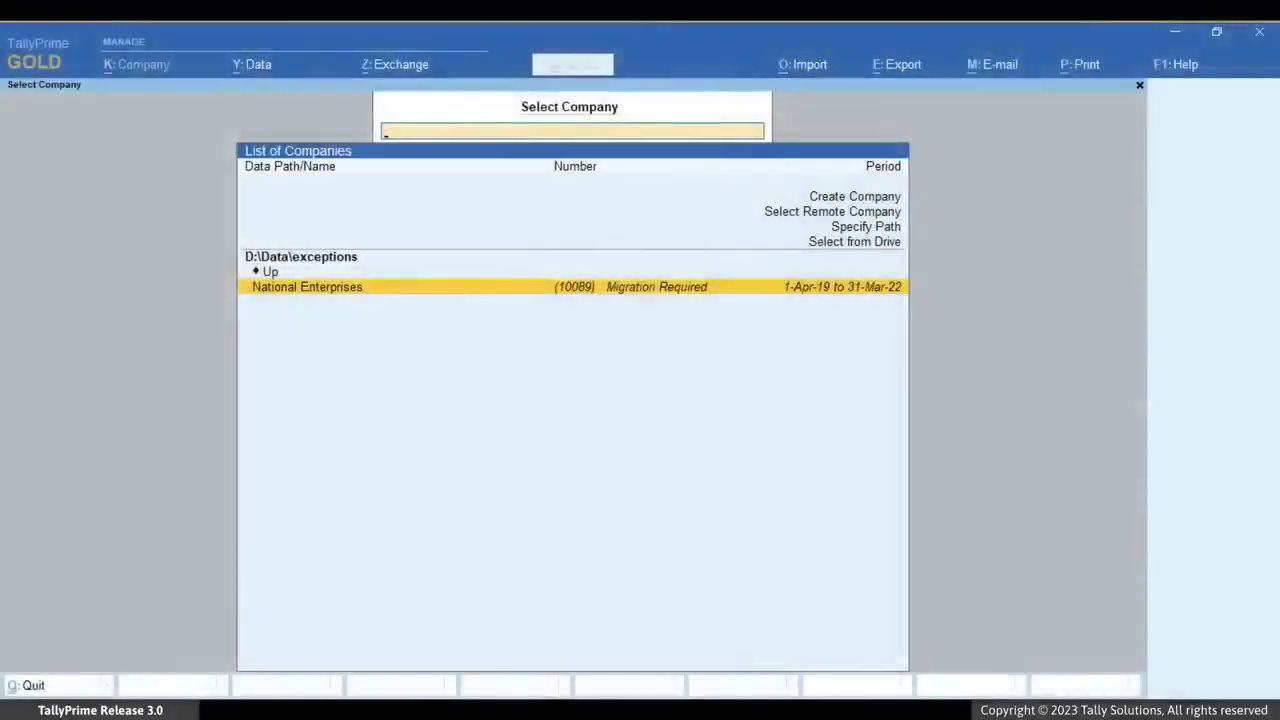
# Step: Migrate the National Enterprises company stored in D:\Data\exceptions with the D:\Backup backup settings
pyautogui.press('Return')
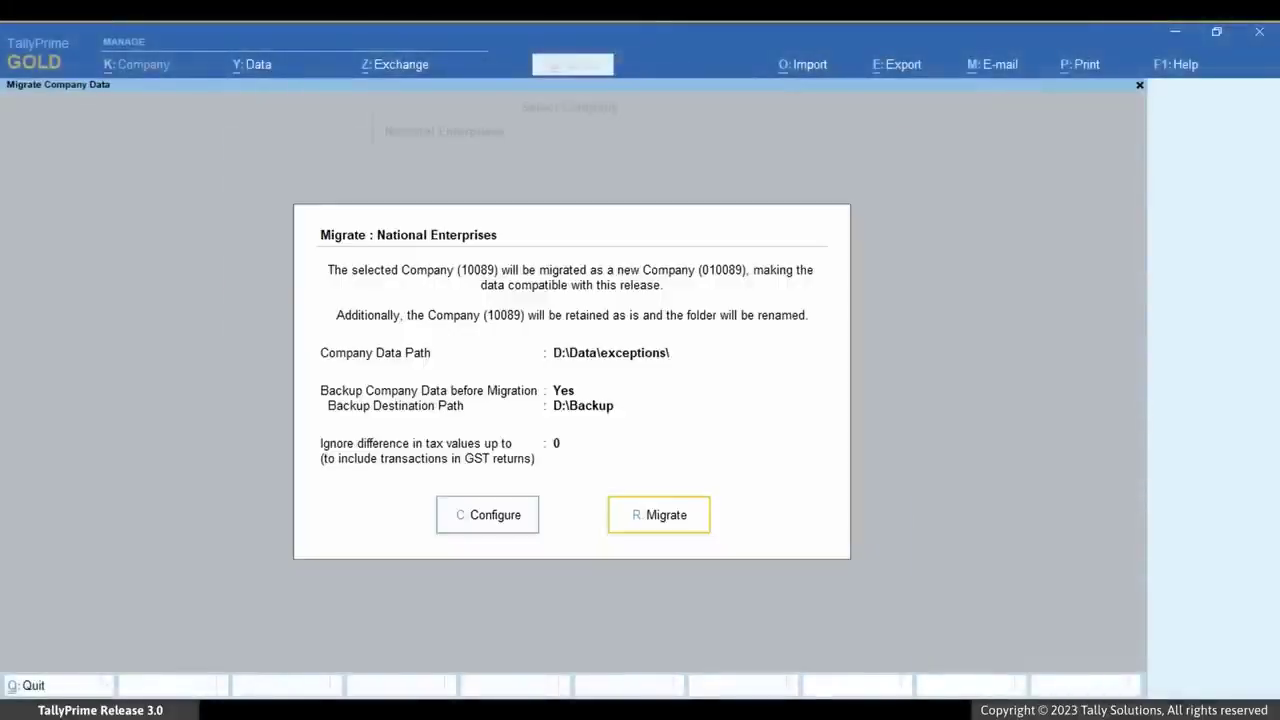
pyautogui.press('Return')
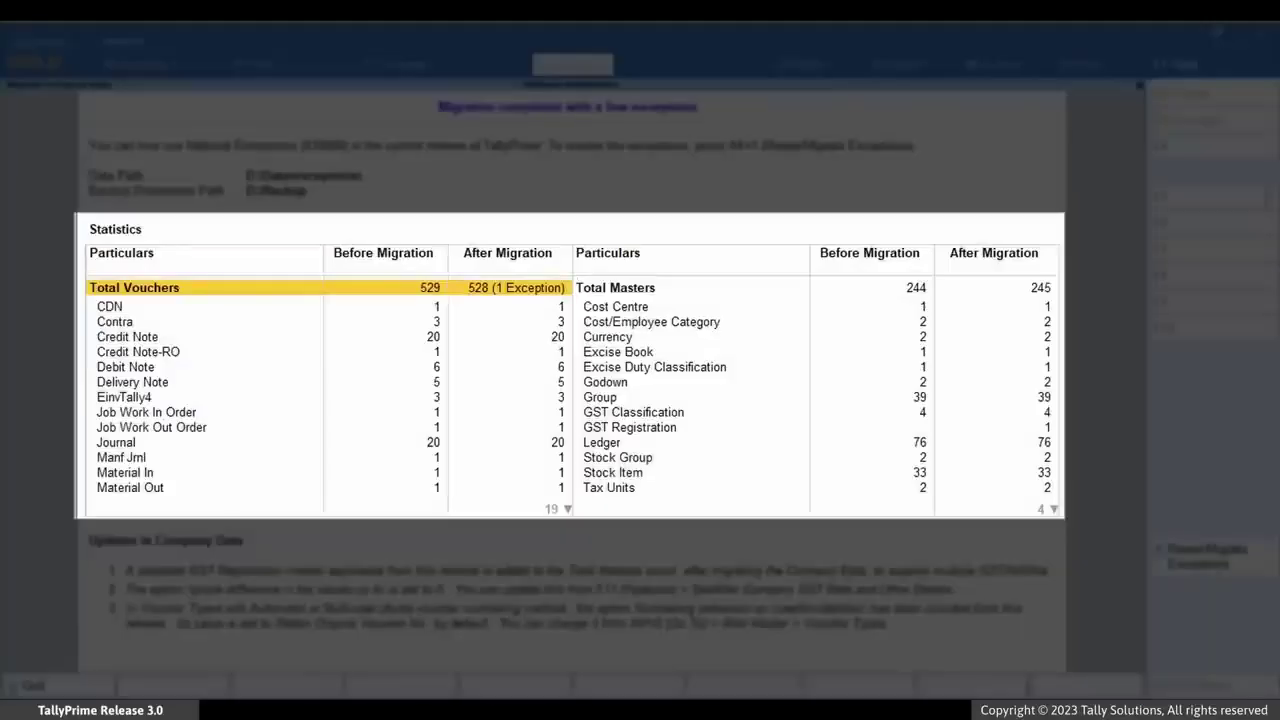
# Step: Examine the voucher counts before and after migration, going down the statistics to the Sales row
pyautogui.press('Down')
pyautogui.press('Down')
pyautogui.press('Down')
pyautogui.press('Down')
pyautogui.press('Down')
pyautogui.press('Down')
pyautogui.press('Down')
pyautogui.press('Down')
pyautogui.press('Down')
pyautogui.press('Down')
pyautogui.press('Down')
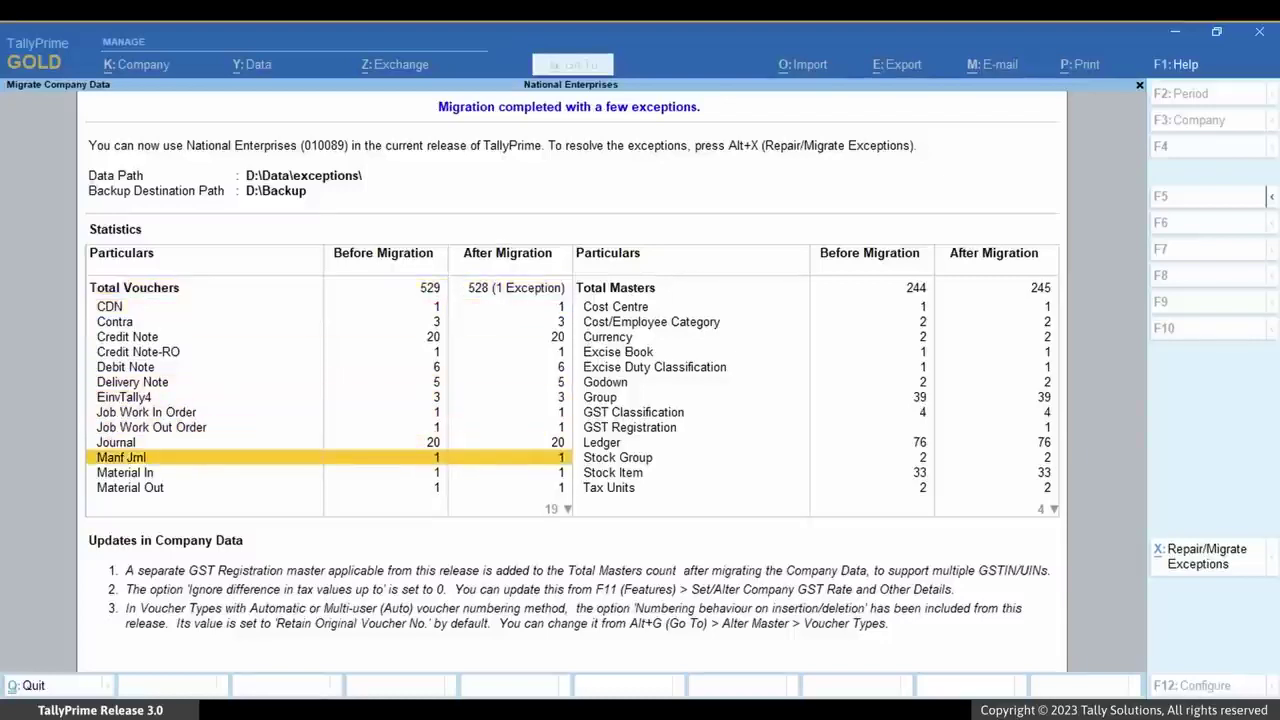
pyautogui.press('Down')
pyautogui.press('Down')
pyautogui.press('Down')
pyautogui.press('Down')
pyautogui.press('Down')
pyautogui.press('Down')
pyautogui.press('Down')
pyautogui.press('Down')
pyautogui.press('Down')
pyautogui.press('Down')
pyautogui.press('Down')
pyautogui.press('Down')
pyautogui.press('Down')
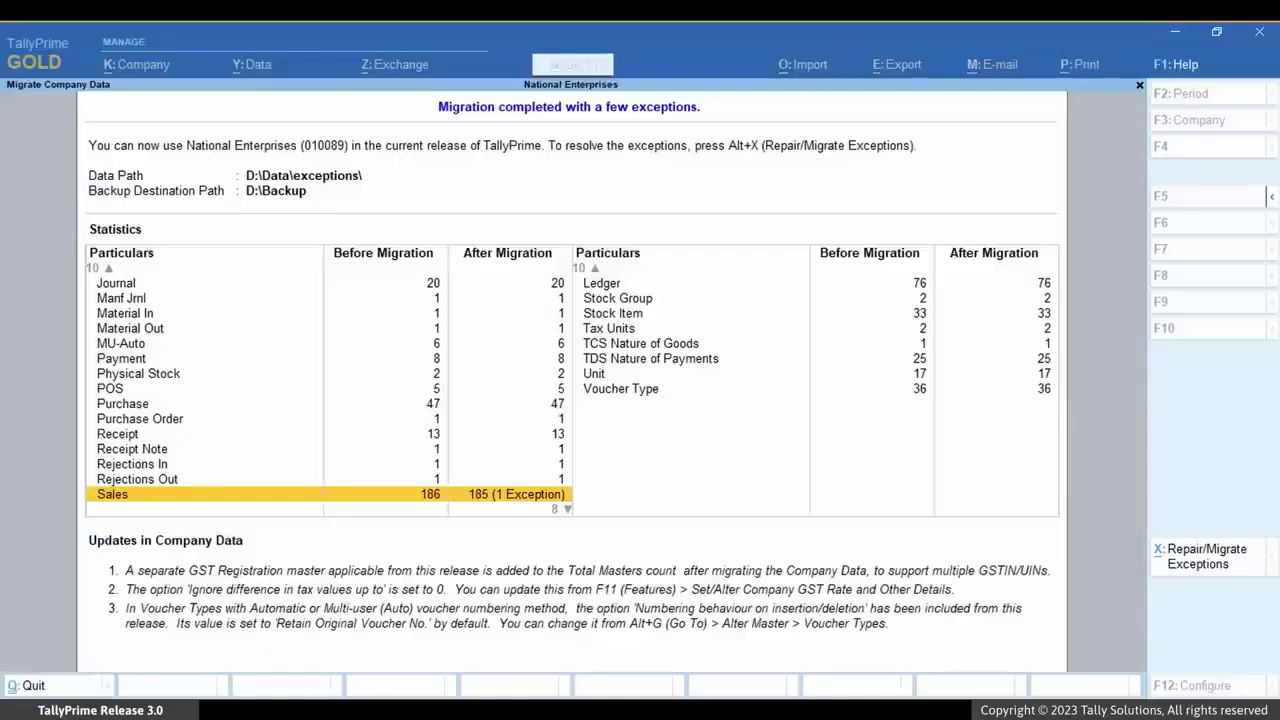
# Step: View the migration exceptions and drill into the Sales entry under "Voucher Date is earlier than Financial year beginning from date"
pyautogui.click(1244, 568)
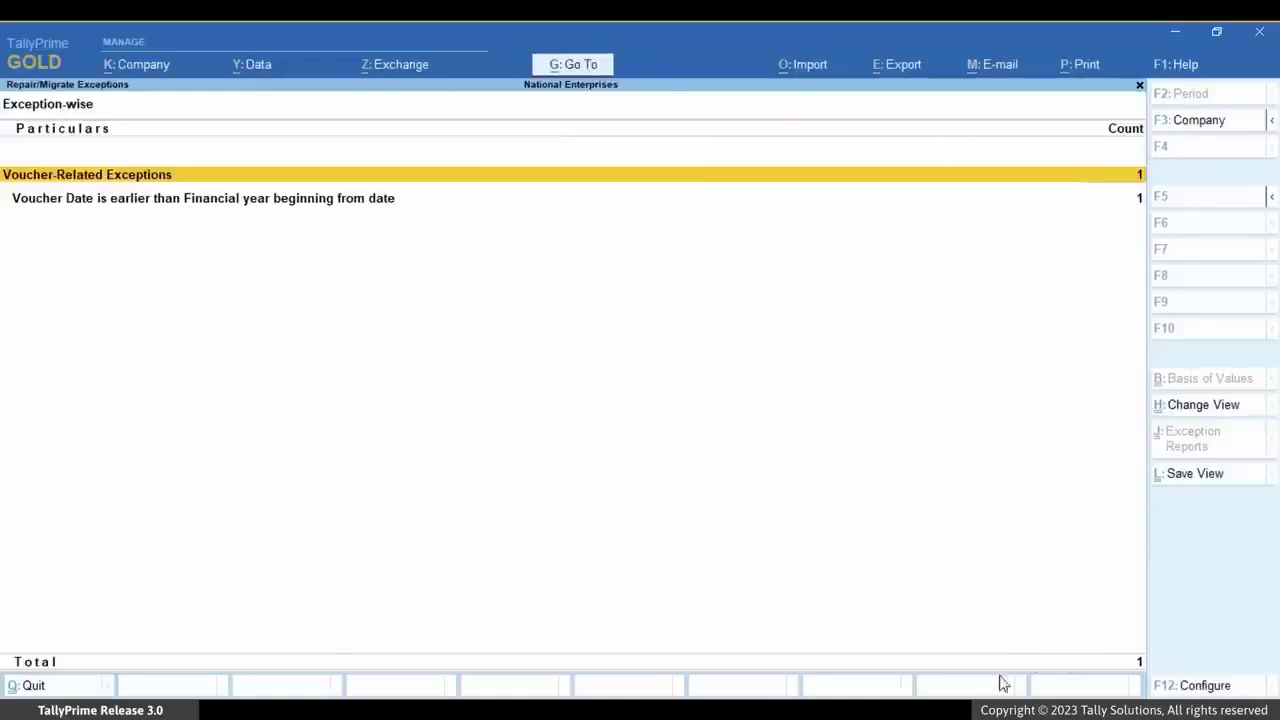
pyautogui.press('Down')
pyautogui.press('Return')
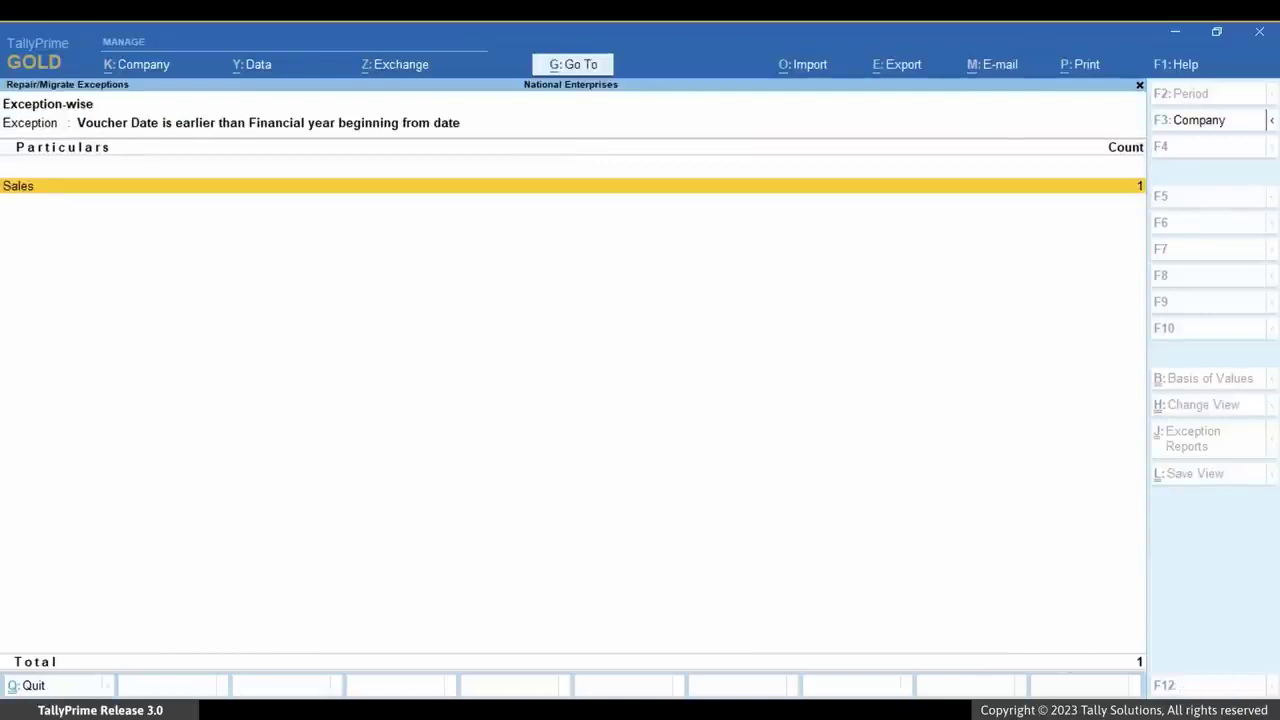
pyautogui.press('Return')
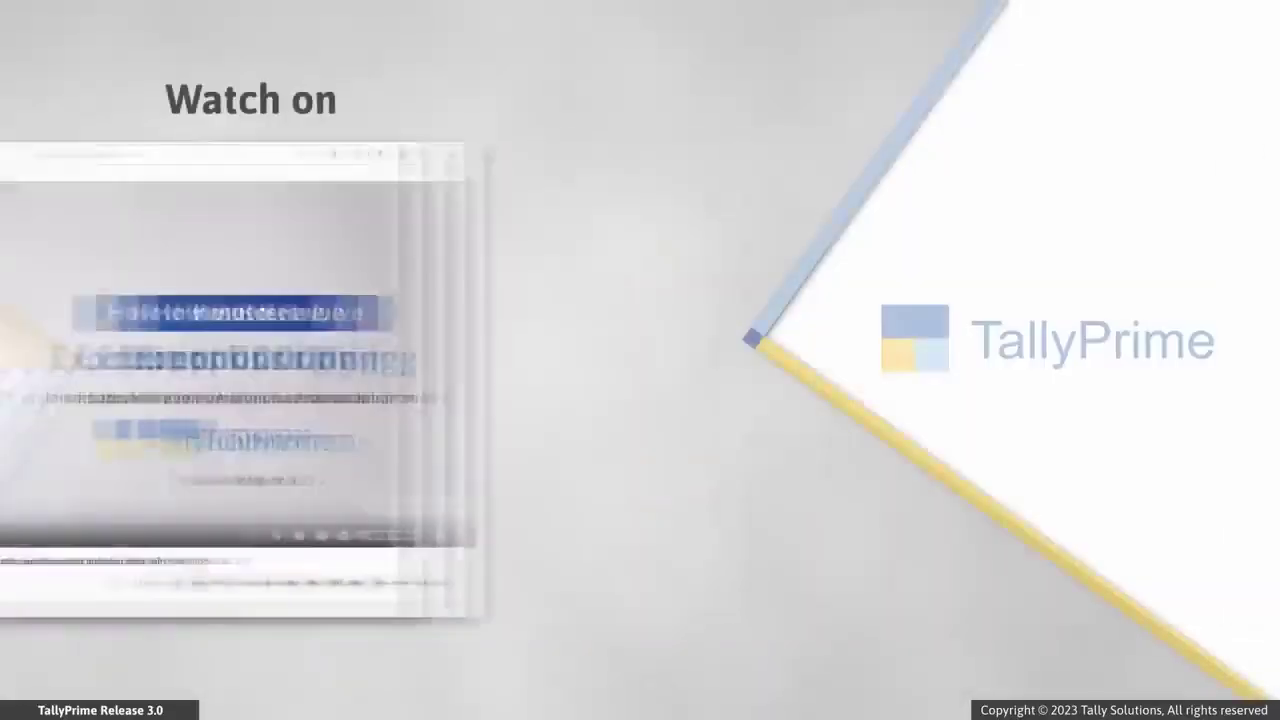